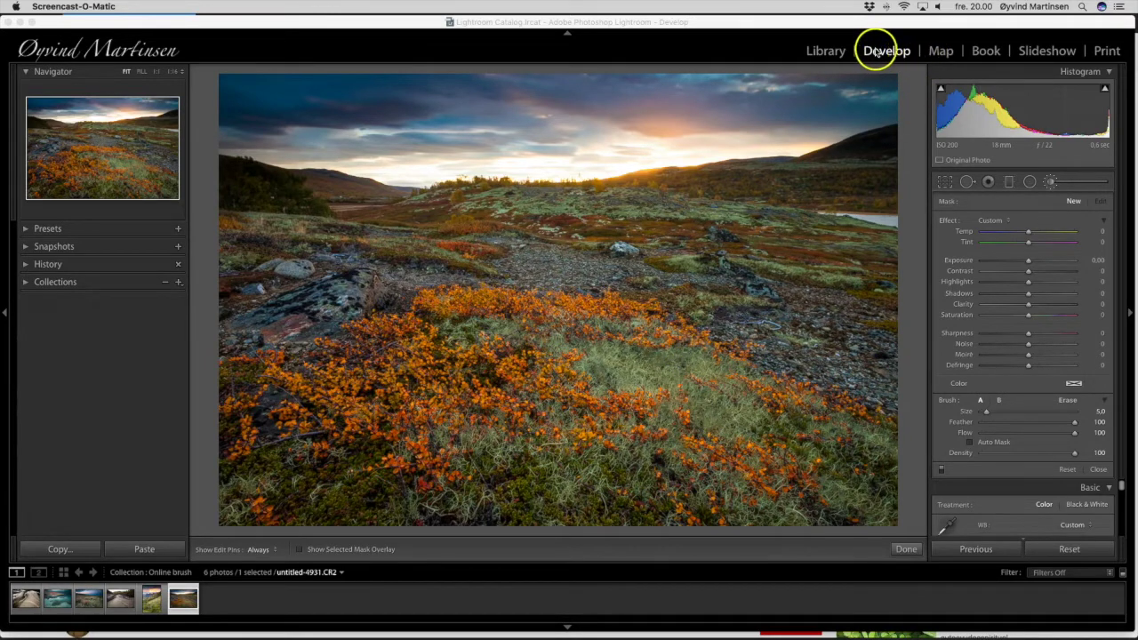
Step: Activate the Adjustment Brush for a new mask and set the brush size to 7.0
left_click(1052, 184)
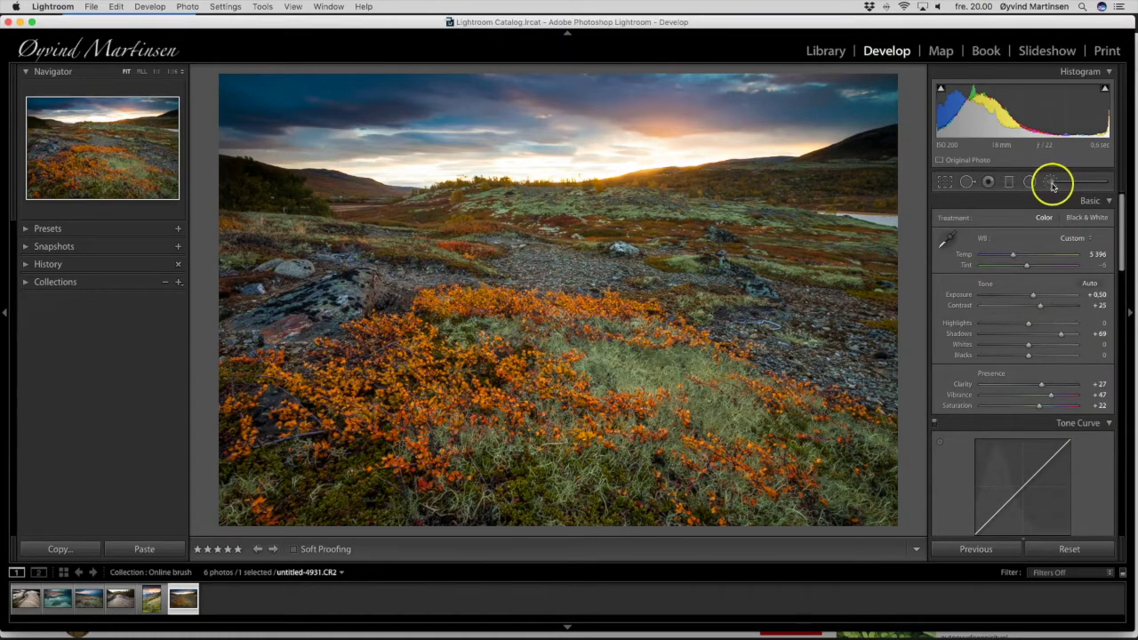
left_click(1051, 183)
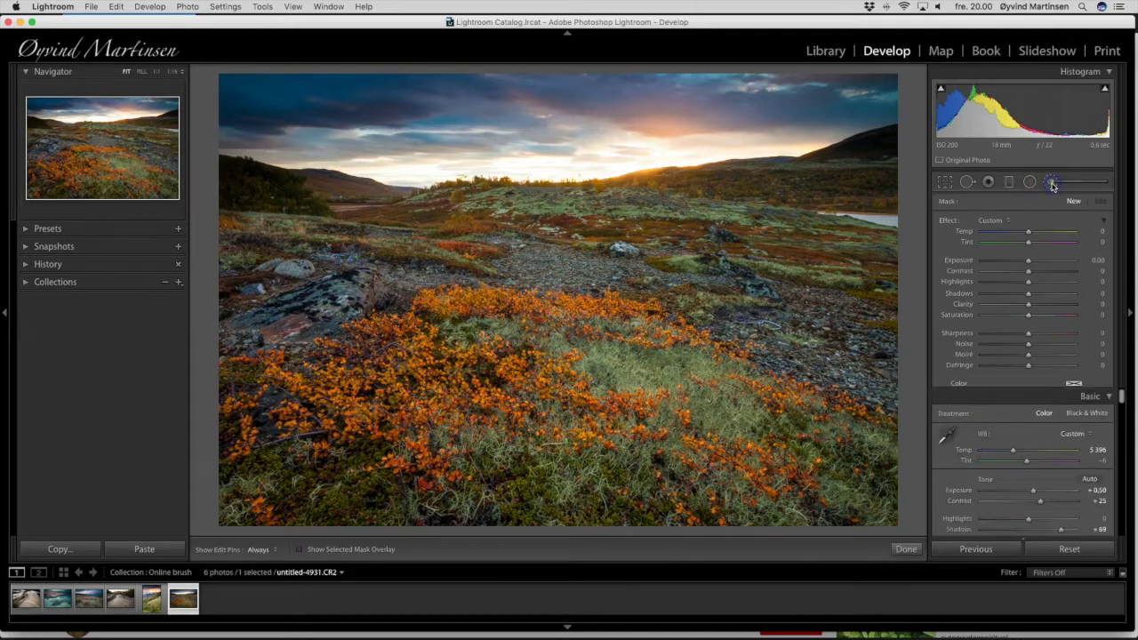
left_click(1040, 201)
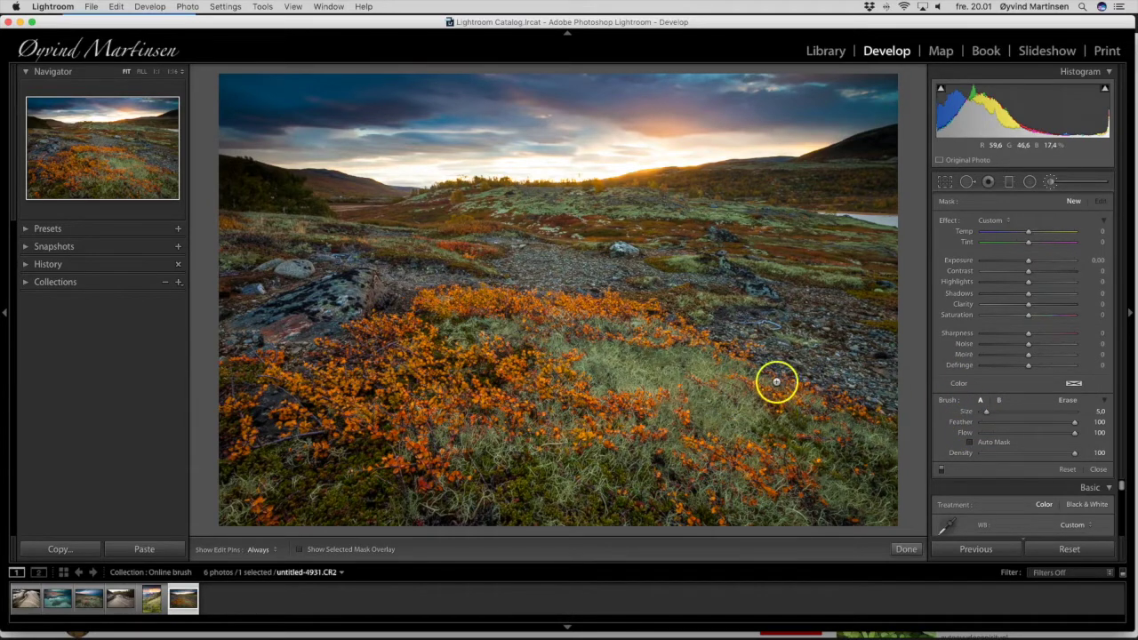
left_click(889, 408)
mouse_move(987, 415)
left_mouse_down()
mouse_move(955, 414)
mouse_move(991, 417)
left_mouse_up()
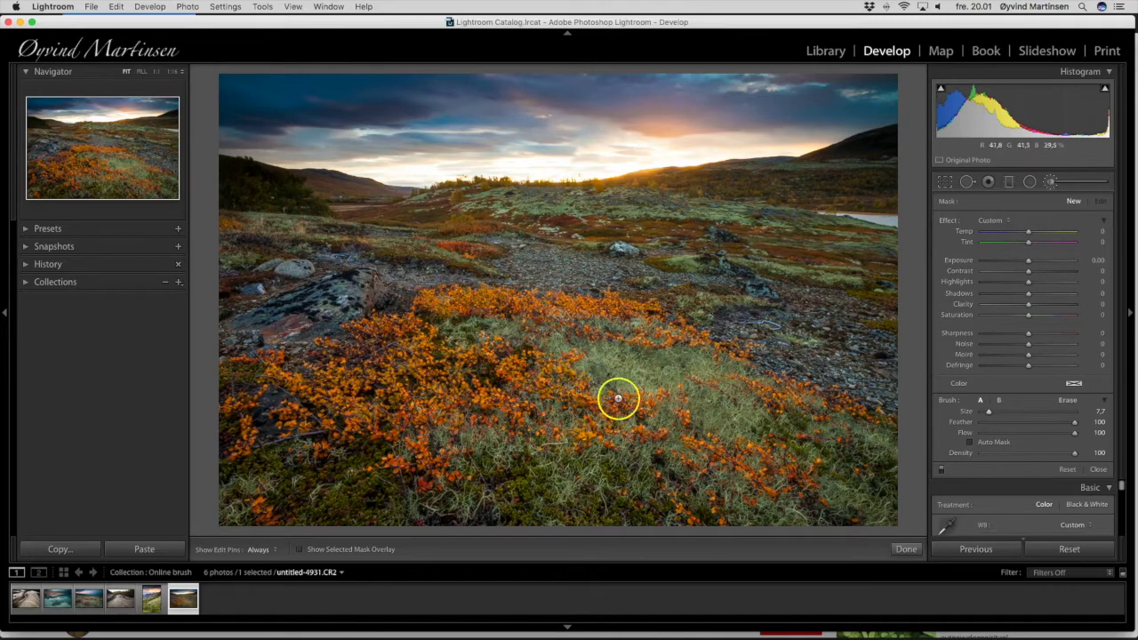
left_click_drag(991, 414, 991, 416)
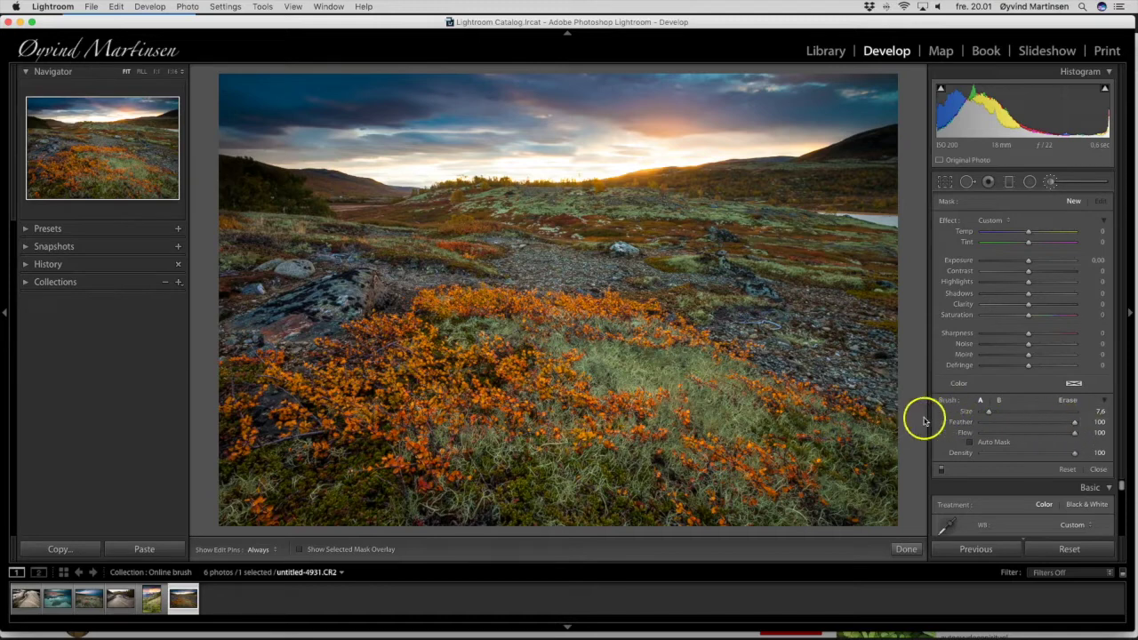
scroll(855, 421, "up", 2)
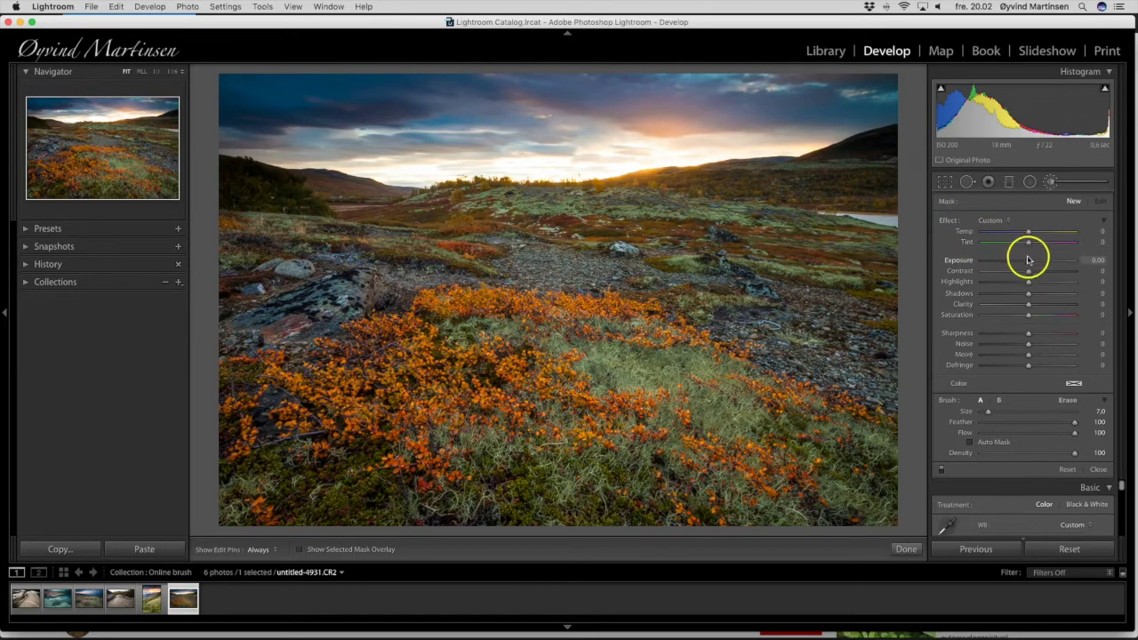
Step: Set the brush effect's exposure to 0.21 and hide the edit pins
left_click_drag(1028, 264, 1030, 264)
left_click(1095, 259)
left_click(1005, 269)
key("h")
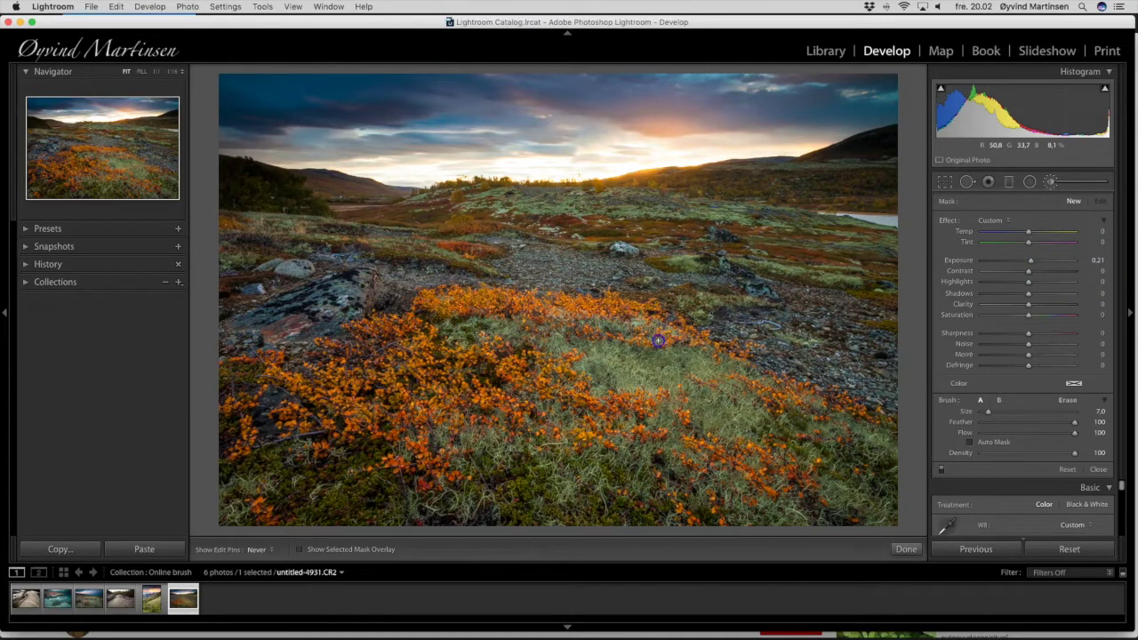
Step: Paint the brightening effect over the dense orange bushes in the left foreground of the photo
mouse_move(458, 303)
left_mouse_down()
mouse_move(373, 369)
mouse_move(382, 373)
left_mouse_up()
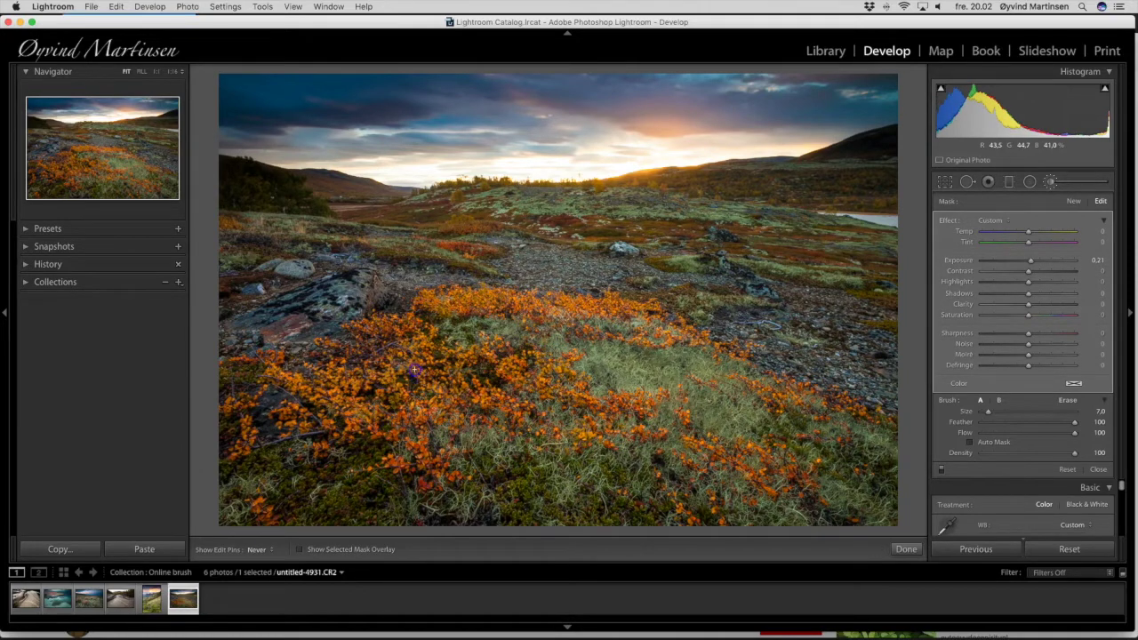
left_click(338, 353)
left_click(421, 450)
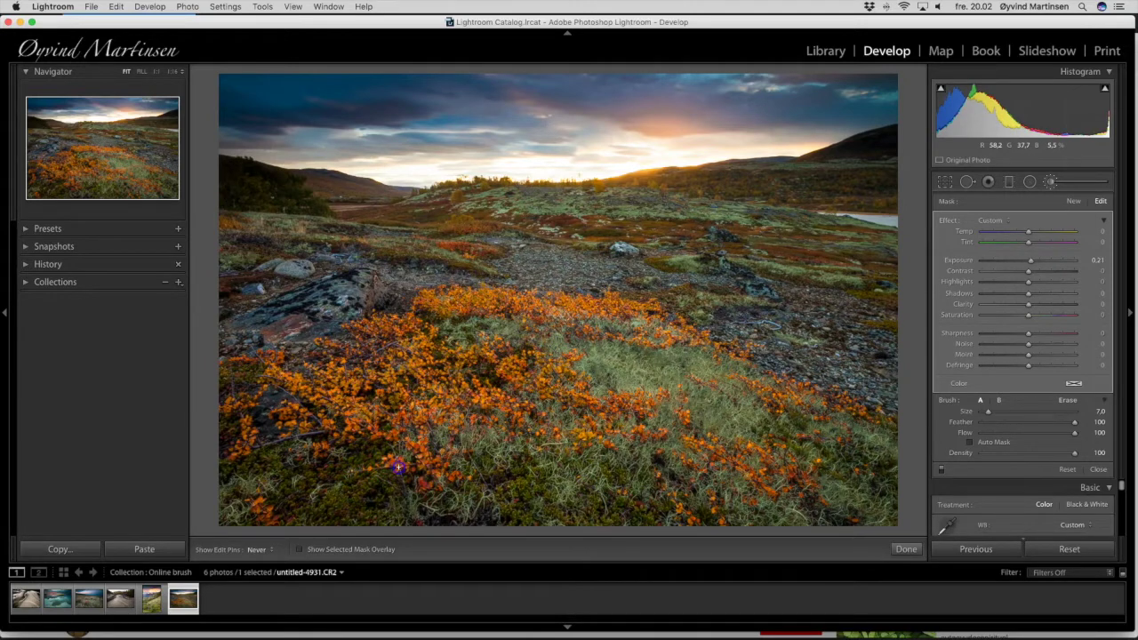
left_click(274, 414)
key("h")
mouse_move(415, 374)
left_mouse_down()
mouse_move(465, 336)
mouse_move(535, 385)
mouse_move(504, 369)
left_mouse_up()
left_click(418, 421)
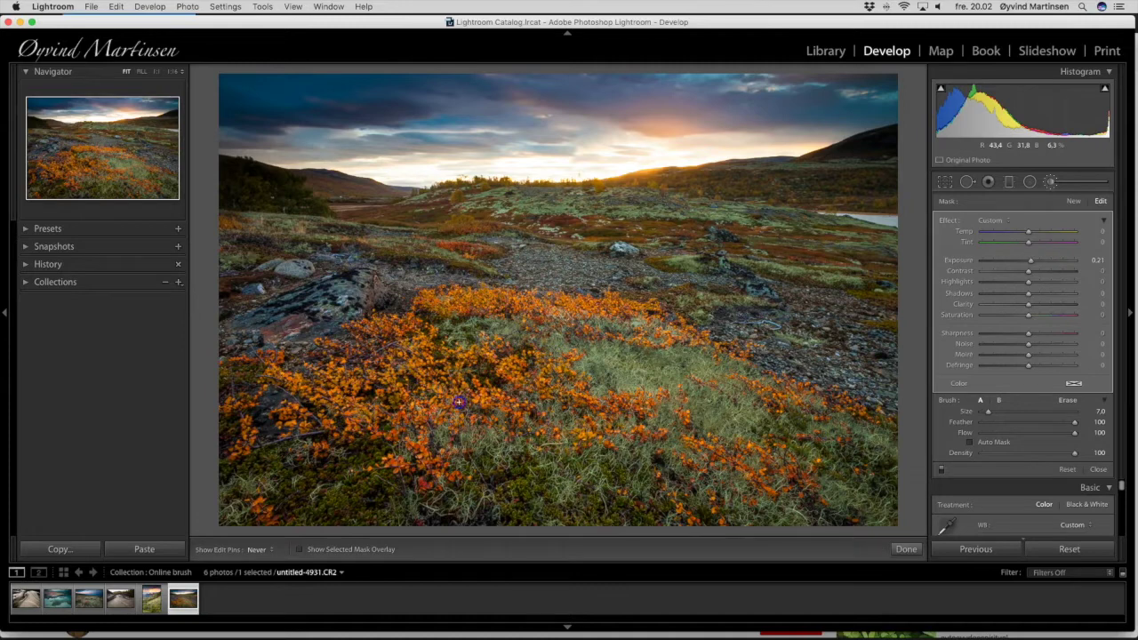
left_click_drag(514, 381, 517, 371)
Step: Reduce the brush size to 4.0 and paint over the smaller orange plants across the middle and right foreground of the photo
scroll(512, 371, "down", 3)
left_click_drag(514, 371, 702, 359)
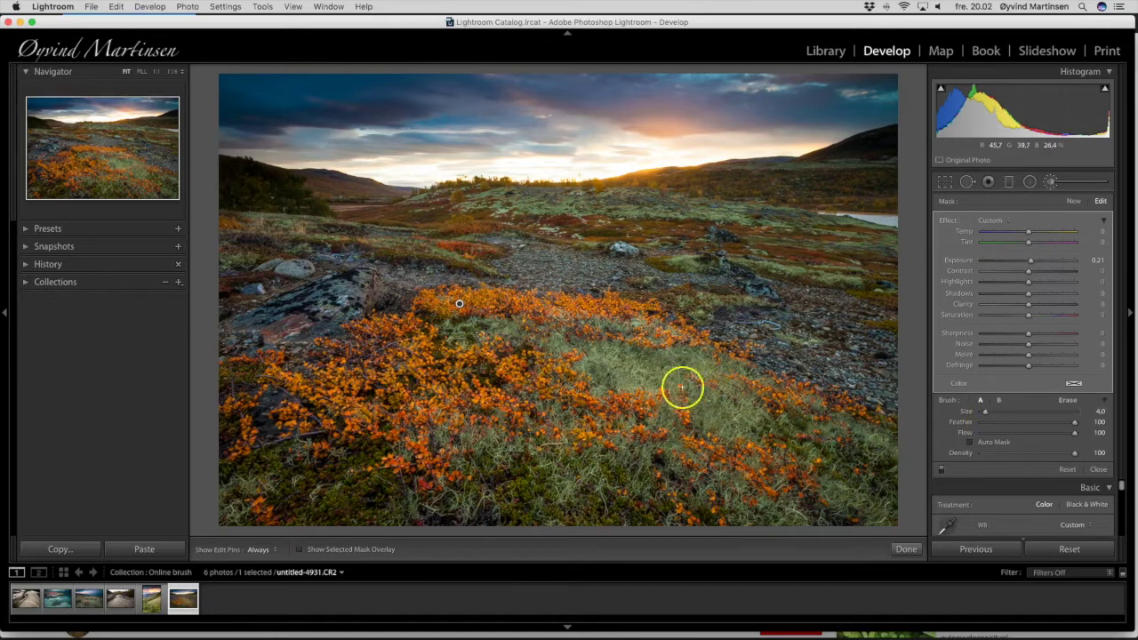
key("h")
key("h")
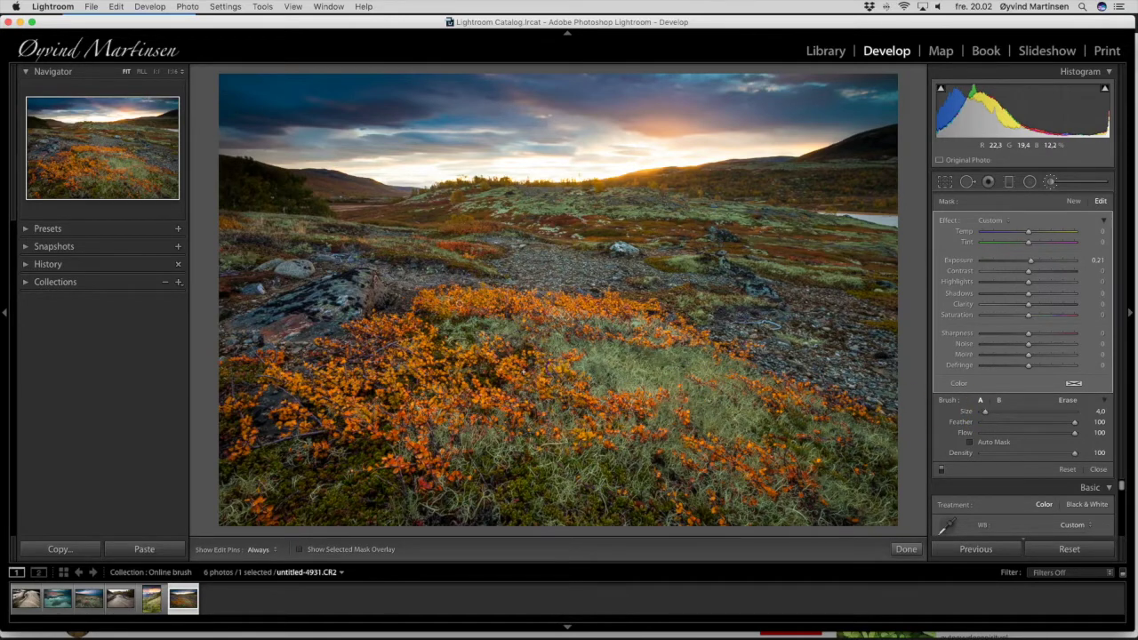
left_click(600, 407)
left_click(691, 444)
left_click(791, 472)
left_click(780, 407)
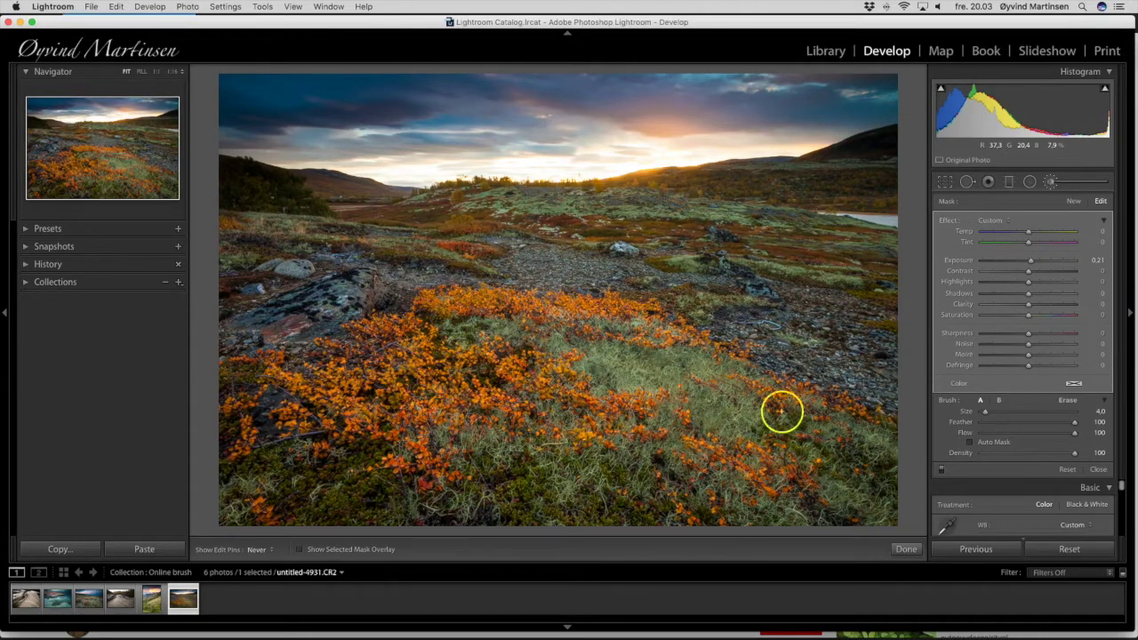
left_click(788, 472)
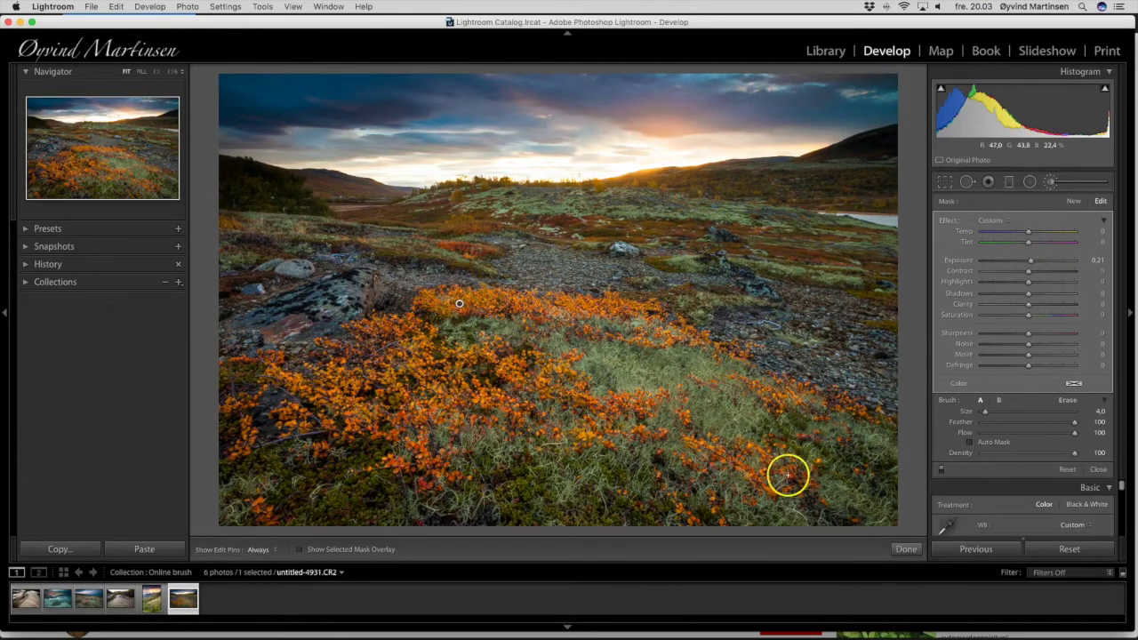
left_click(803, 480)
mouse_move(677, 513)
left_mouse_down()
mouse_move(633, 484)
mouse_move(609, 446)
mouse_move(639, 432)
left_mouse_up()
left_click(602, 401)
key("h")
left_click(536, 393)
mouse_move(535, 393)
left_mouse_down()
mouse_move(503, 372)
mouse_move(521, 386)
mouse_move(465, 382)
mouse_move(426, 349)
left_mouse_up()
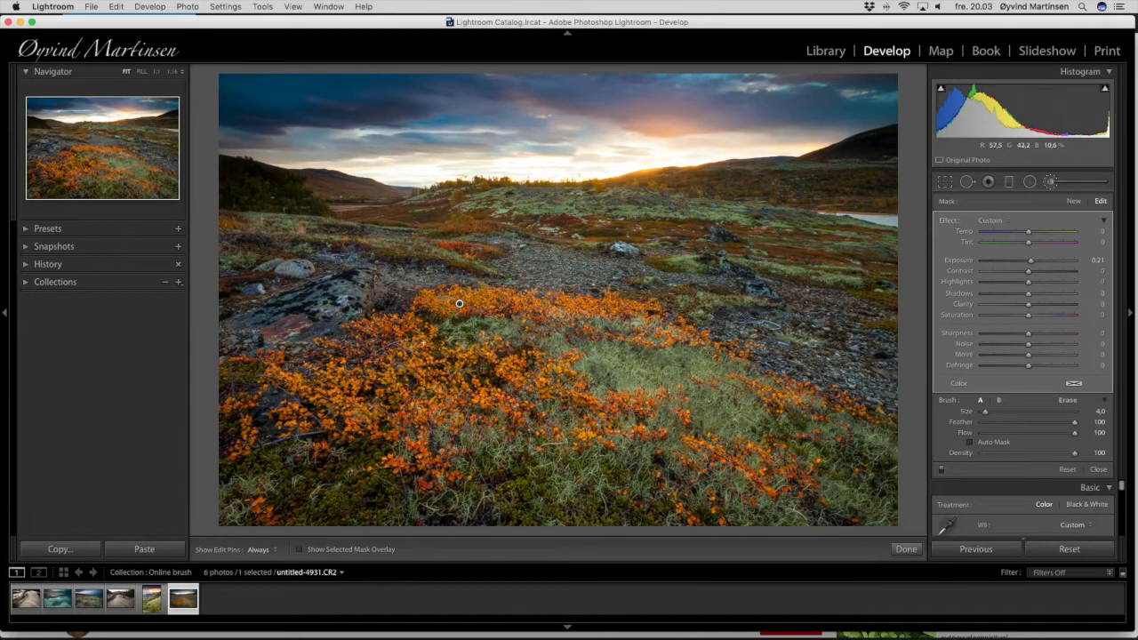
Step: Temporarily raise the mask's exposure to 4.00 to check the painted coverage, and restore it to 0.21
mouse_move(1029, 266)
left_mouse_down()
mouse_move(1091, 262)
mouse_move(1071, 270)
mouse_move(1084, 271)
left_mouse_up()
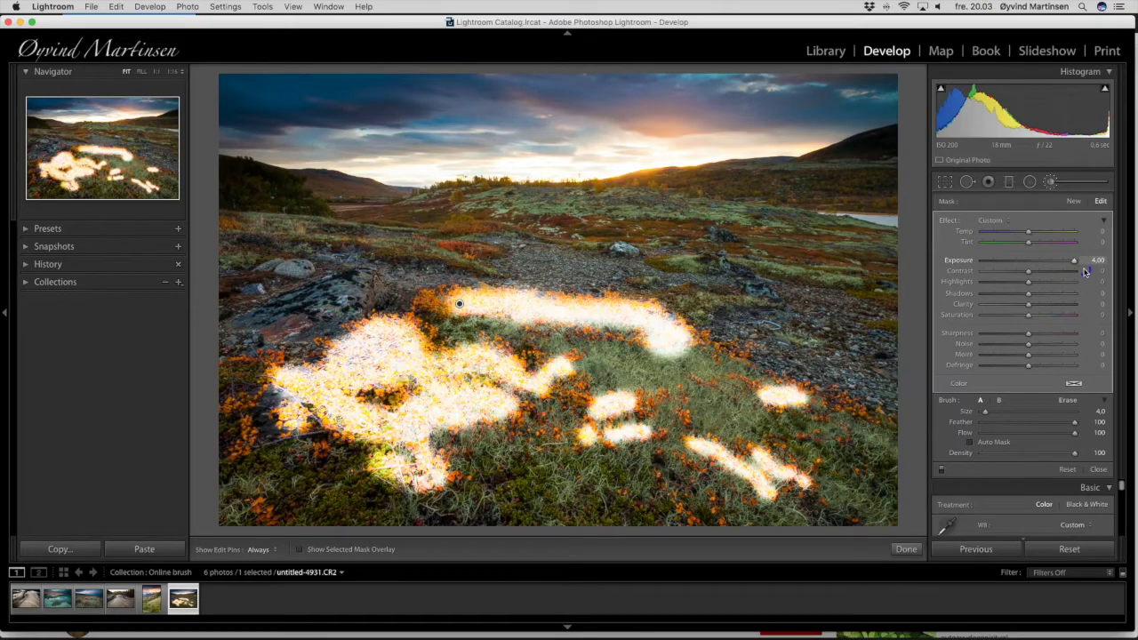
mouse_move(1073, 270)
left_mouse_down()
mouse_move(930, 263)
mouse_move(1030, 272)
left_mouse_up()
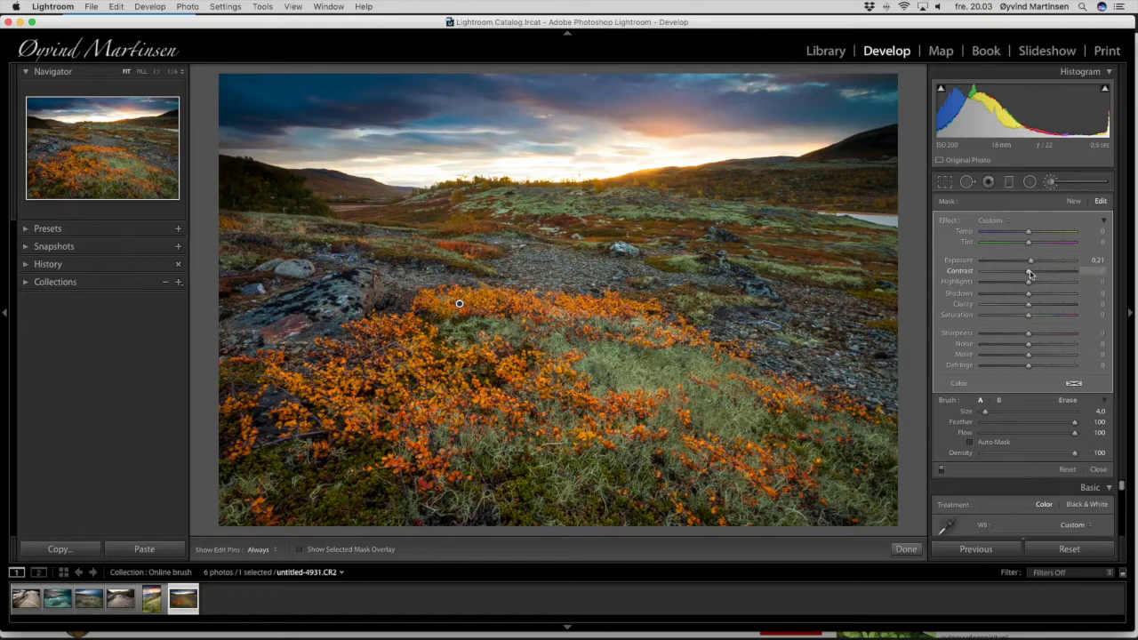
left_click(1028, 273)
Step: Close the Adjustment Brush and start a full-screen slideshow
left_click(1101, 470)
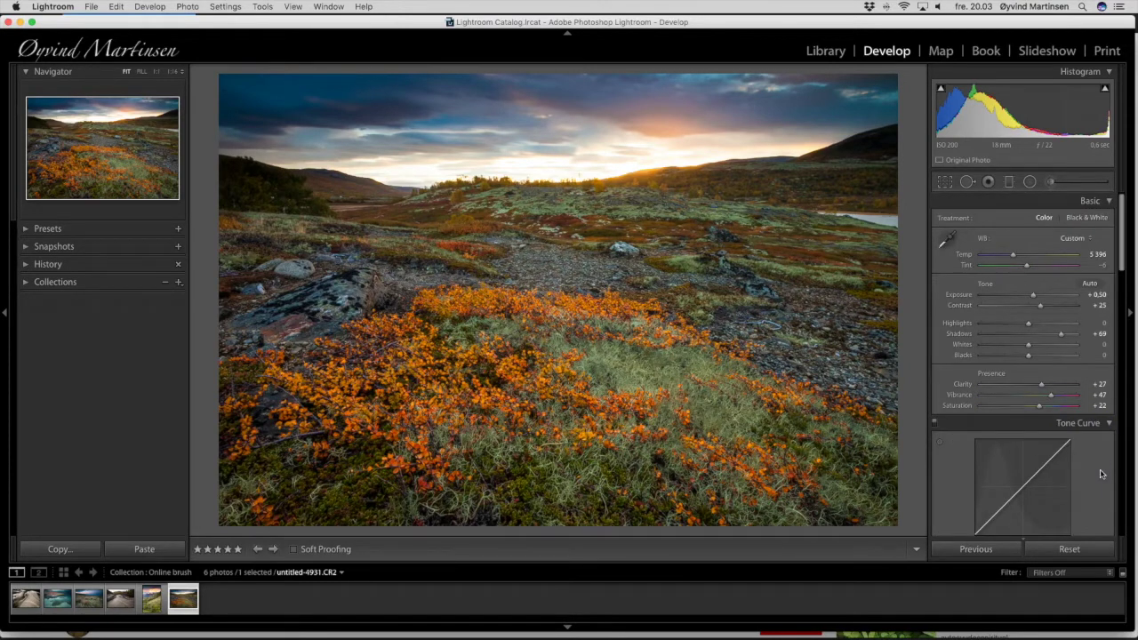
key("super+Return")
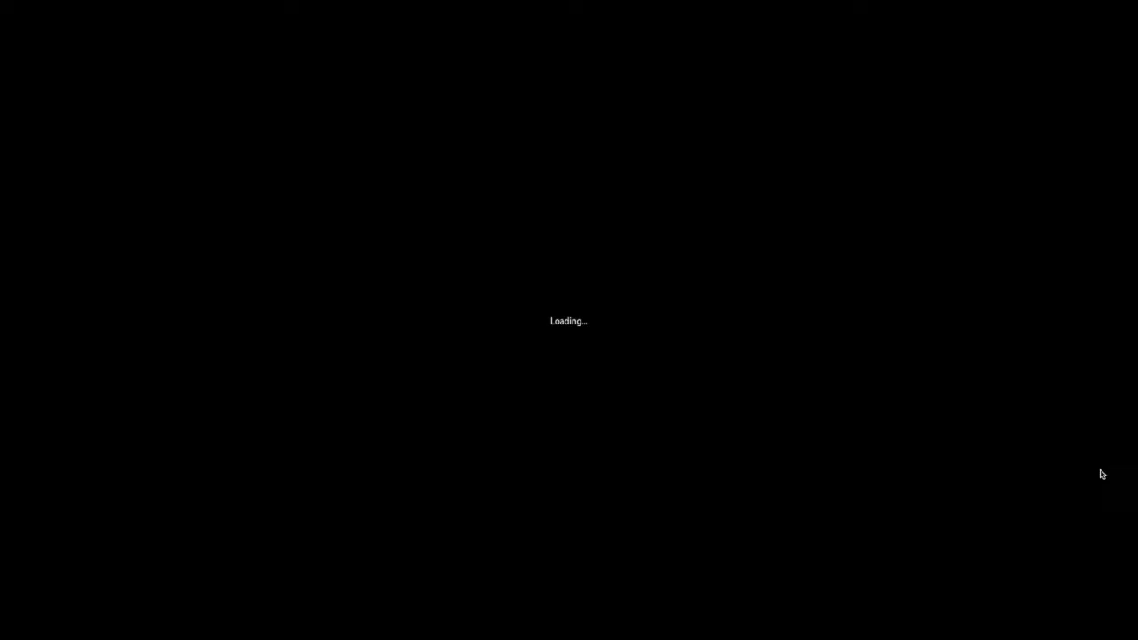